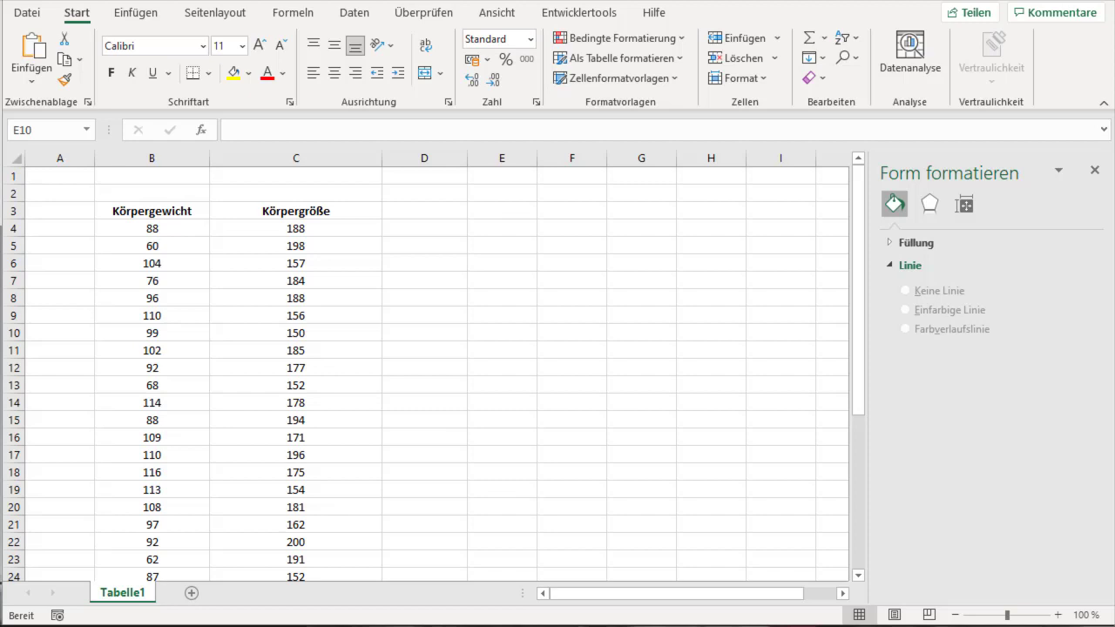
- Check the random weight and height formulas, then select the Körpergewicht and Körpergröße data B3:C37
left_click(188, 230)
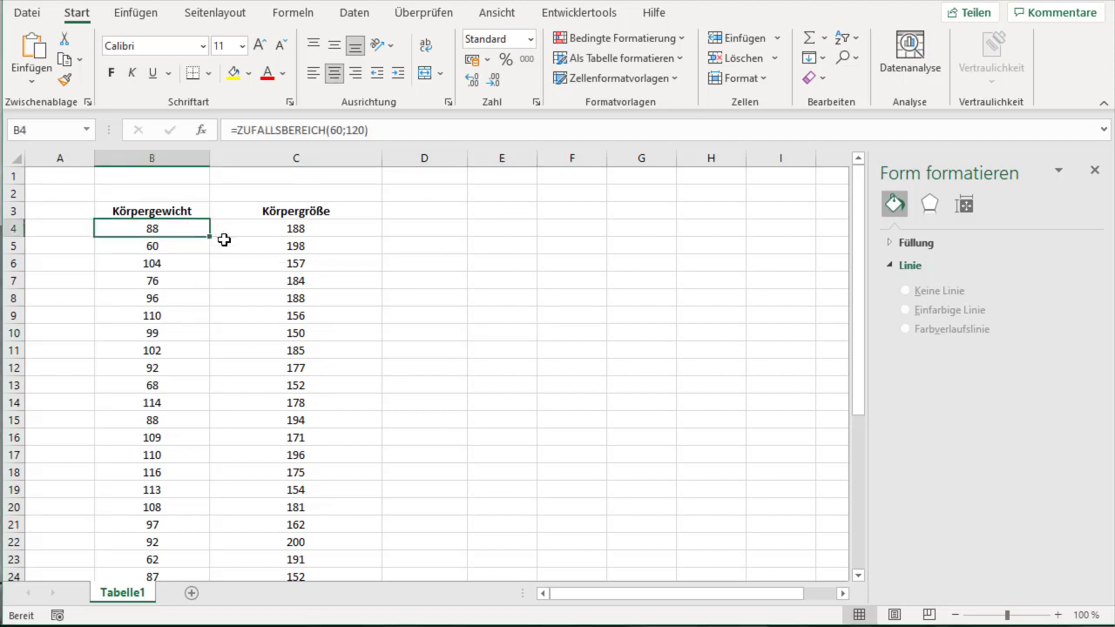
left_click(257, 231)
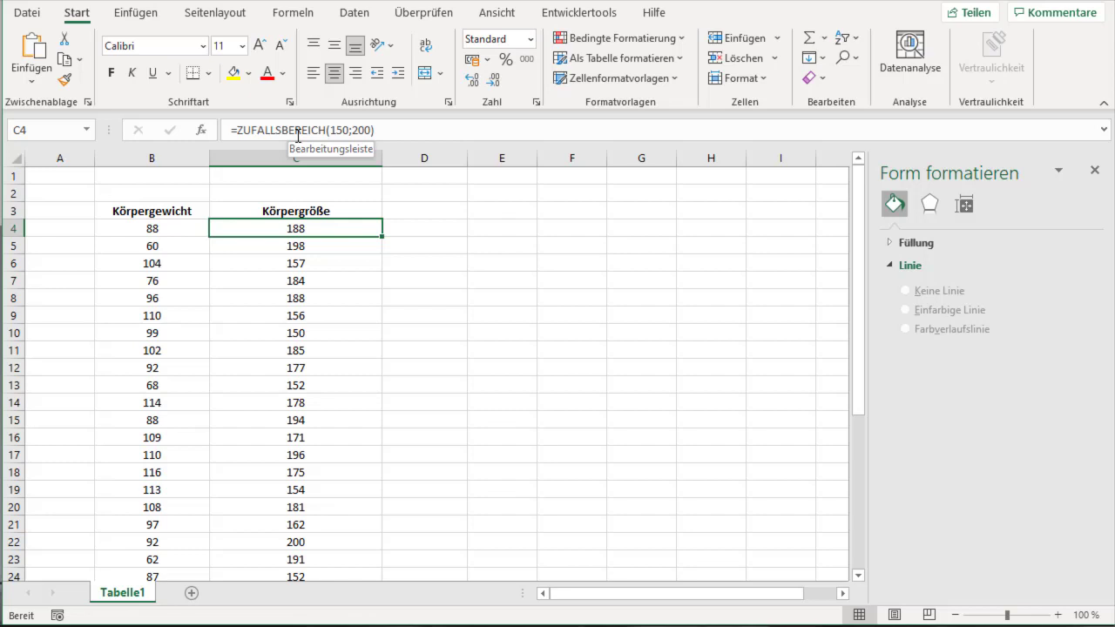
left_click(191, 218)
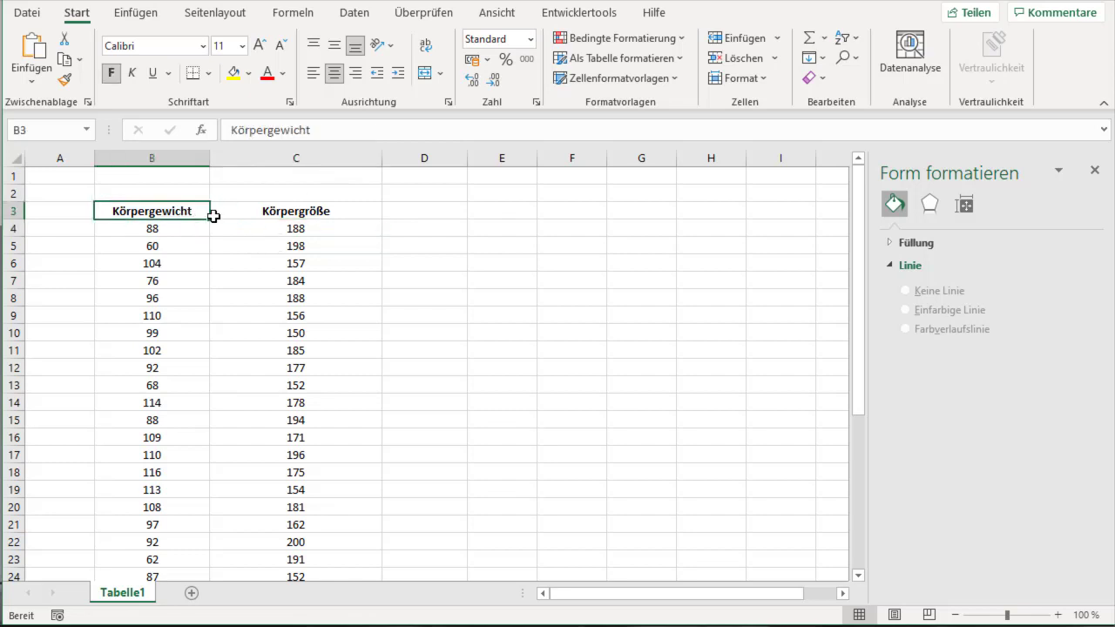
left_click(213, 216, "shift")
key("ctrl+shift+Down")
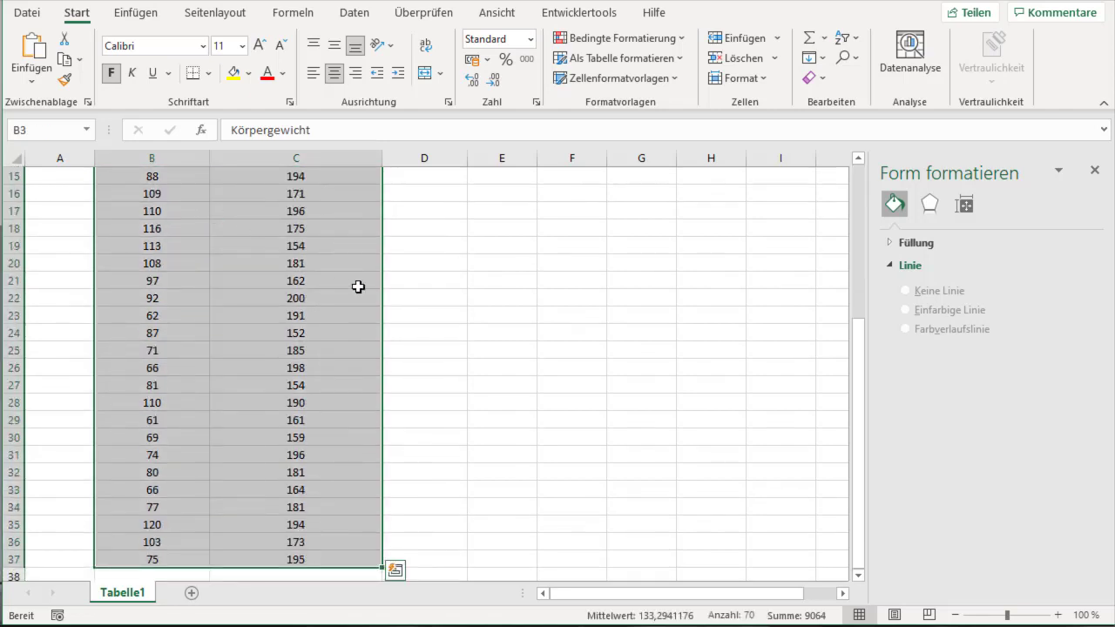
scroll(481, 303, "up", 4)
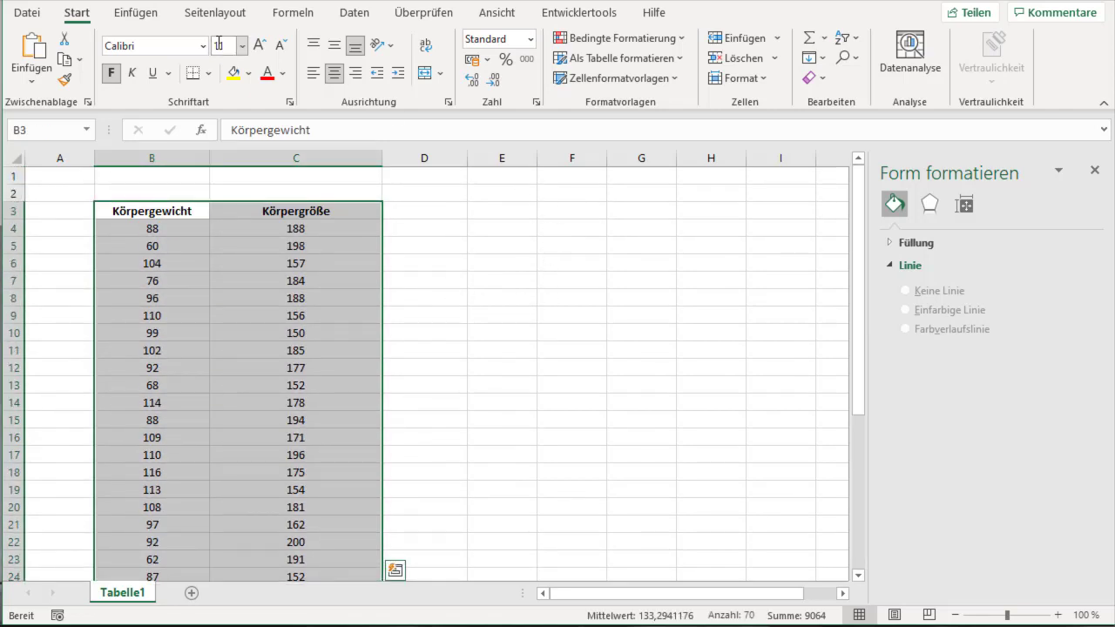
- Insert a plain Punkt (XY) scatter chart, place it beside the data and close the Format pane
left_click(156, 20)
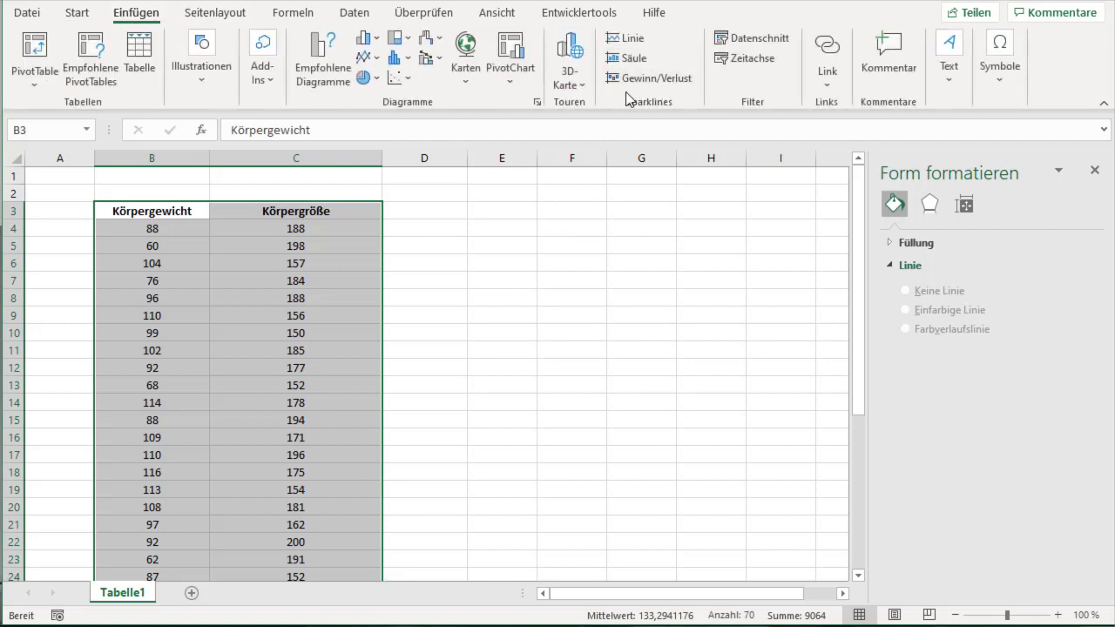
left_click(396, 82)
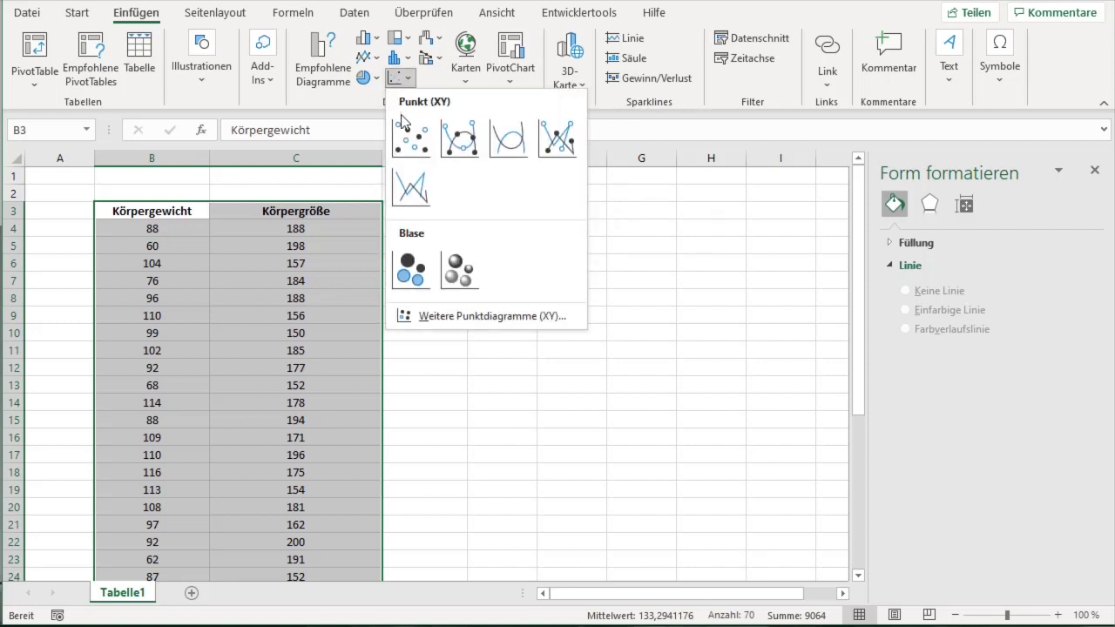
left_click(413, 137)
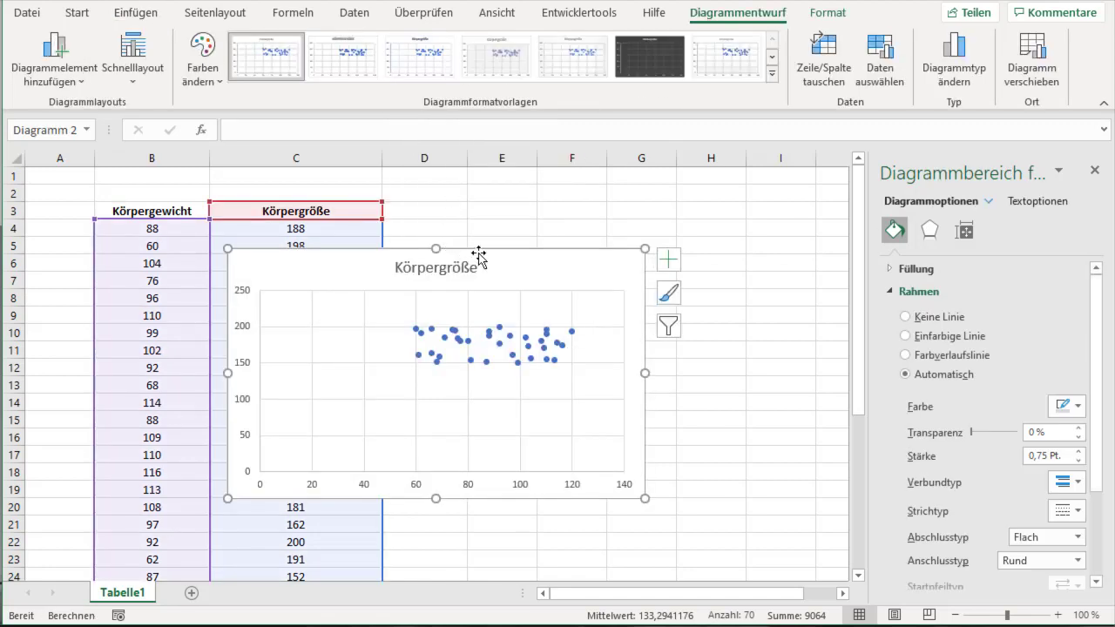
left_click_drag(480, 256, 678, 231)
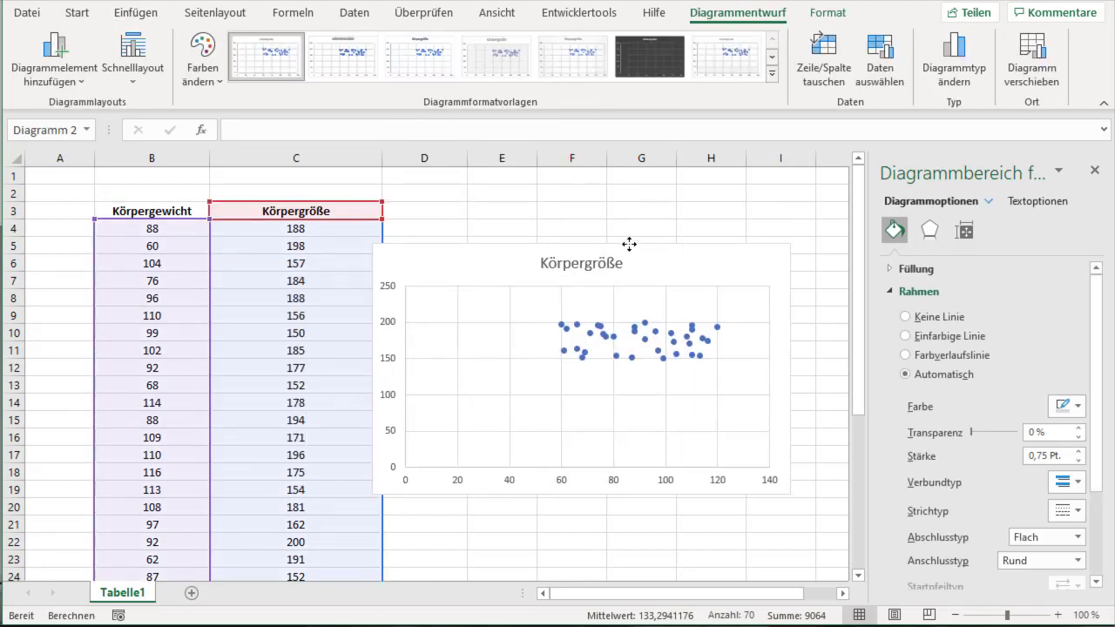
left_click(1094, 171)
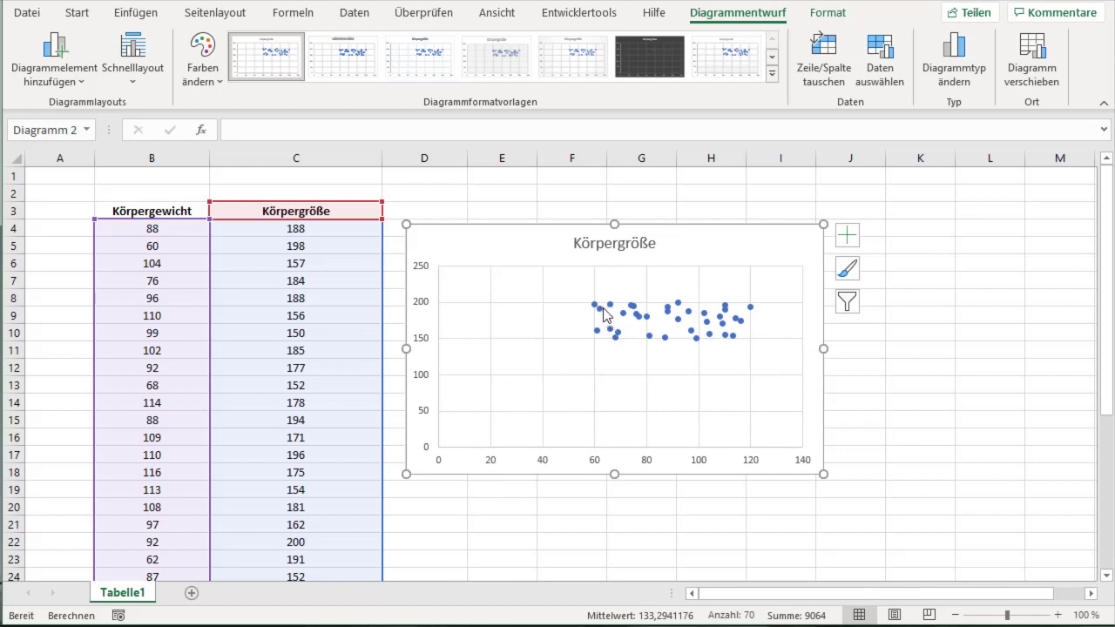
mouse_move(601, 315)
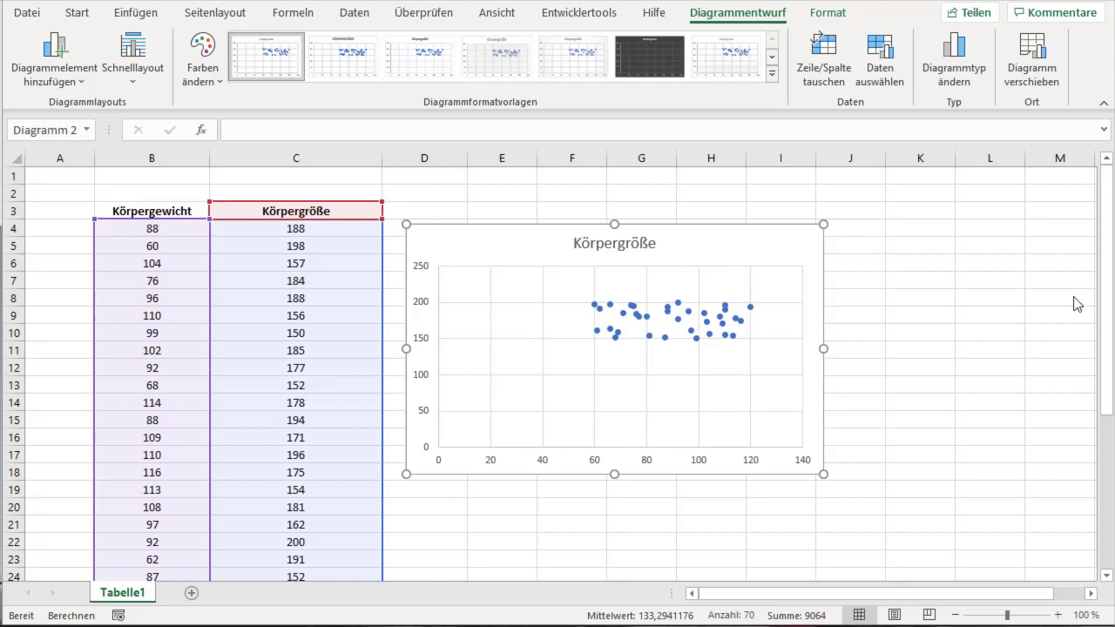
- Nudge the chart right and add a linear trendline through the scatter points
mouse_move(717, 228)
left_click_drag(716, 228, 737, 228)
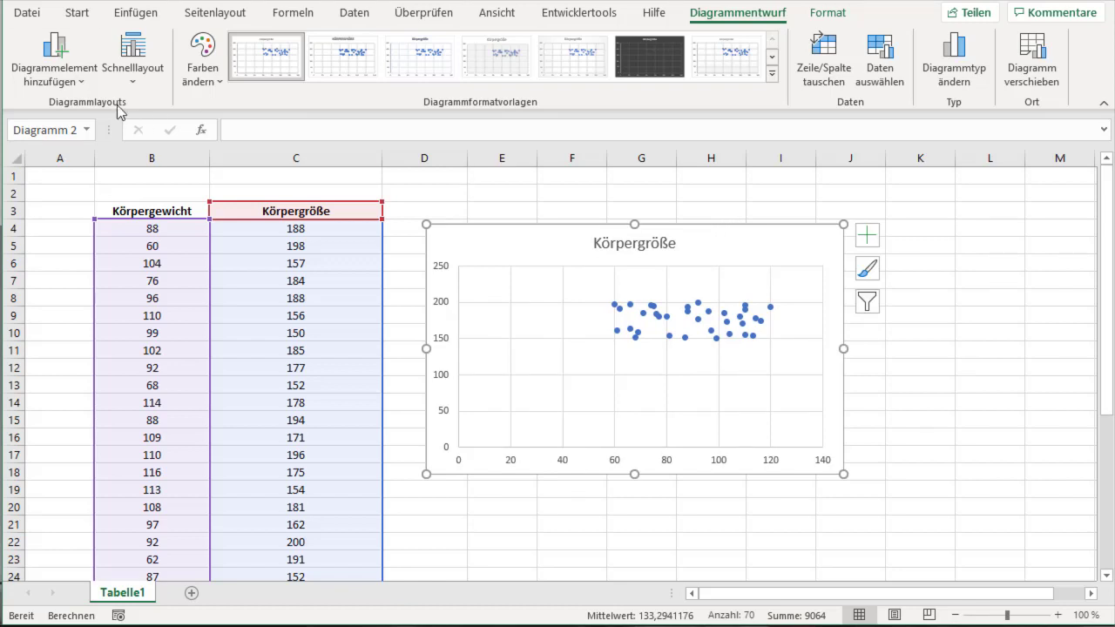
left_click(81, 86)
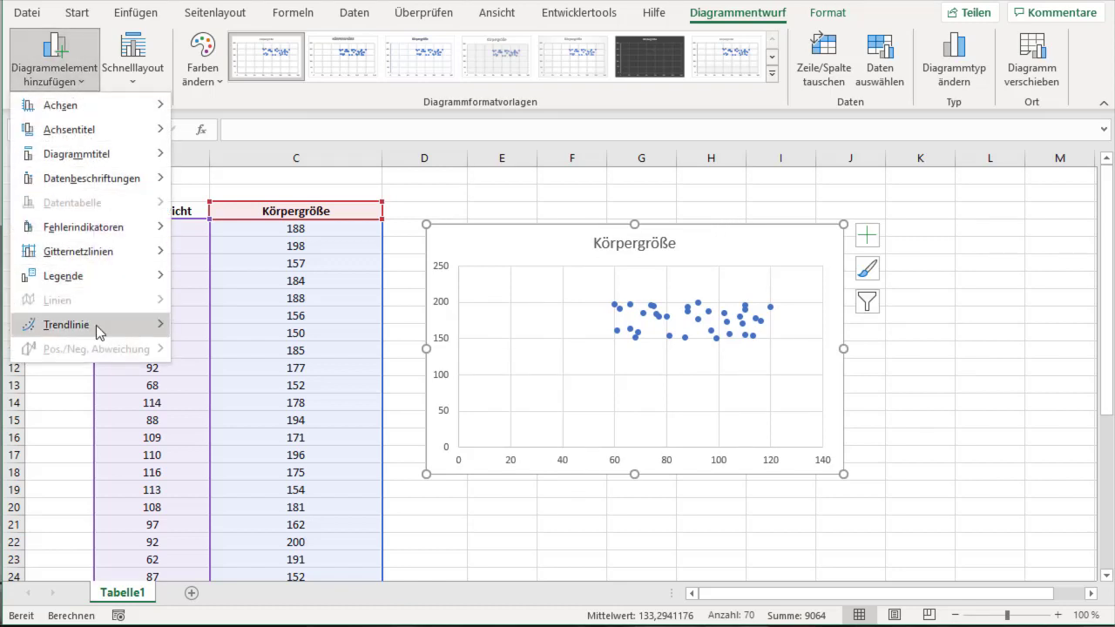
mouse_move(96, 325)
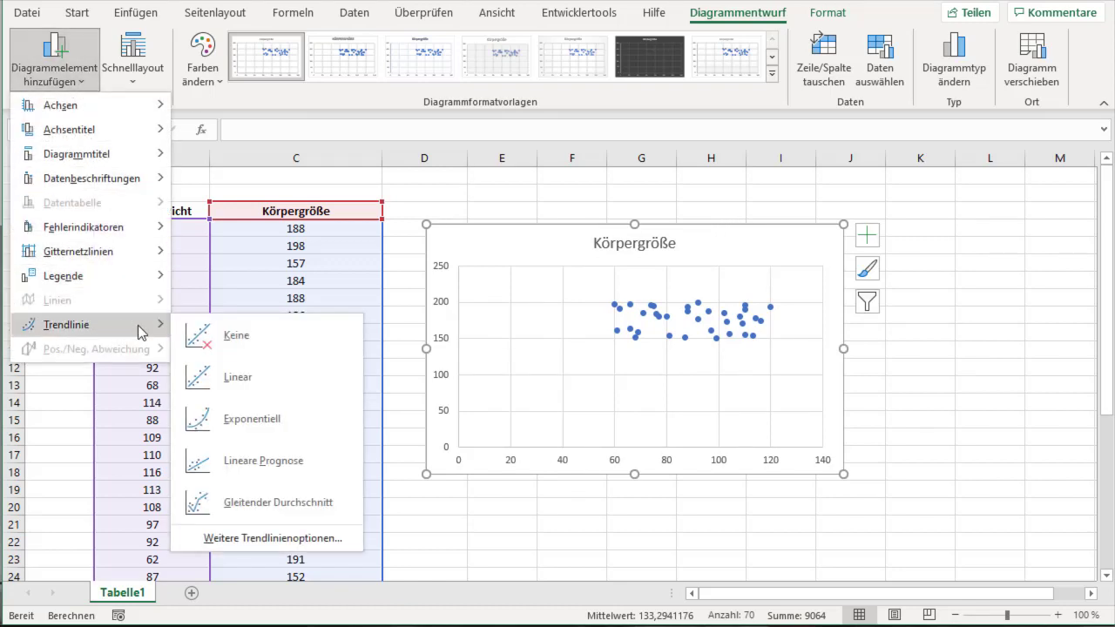
left_click(288, 385)
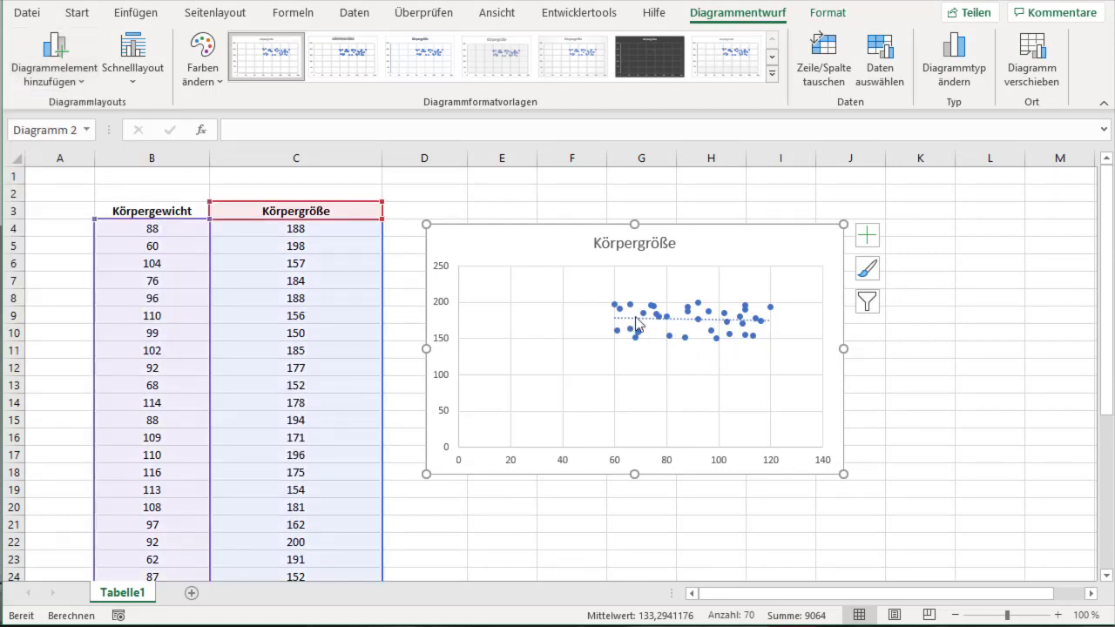
- Shift the chart title right, move the chart further right, and select cell E5
left_click(595, 236)
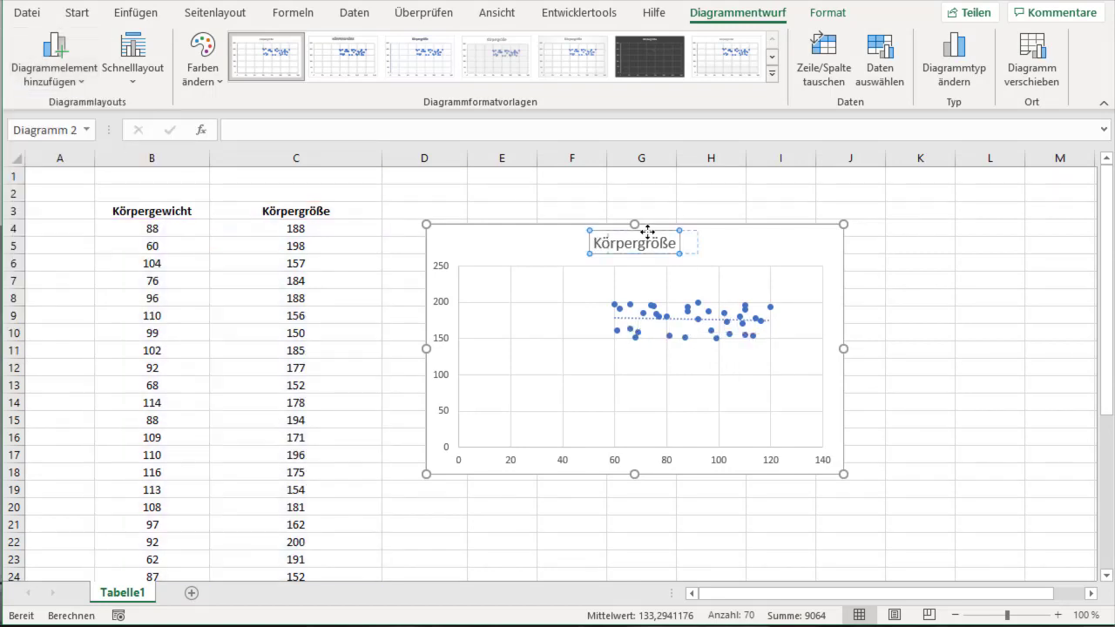
left_click_drag(642, 229, 719, 230)
left_click(645, 226)
left_click_drag(645, 225, 797, 226)
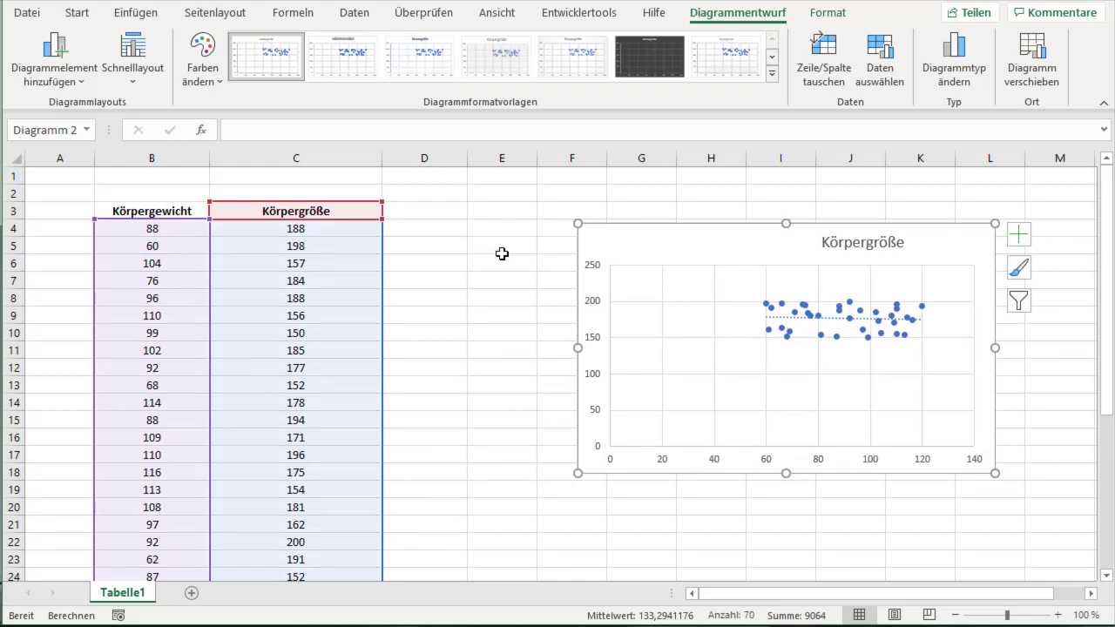
left_click(468, 249)
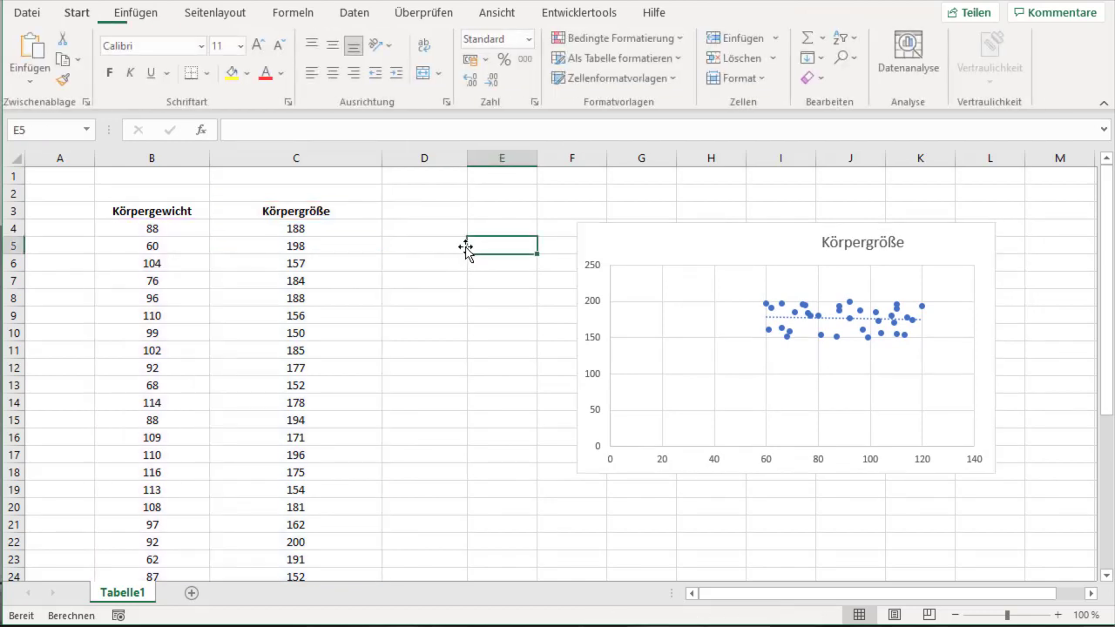
- Run Datenanalyse Korrelation on $B$3:$C$37 with first-row labels, outputting to $D$7
left_click(155, 21)
left_click(355, 13)
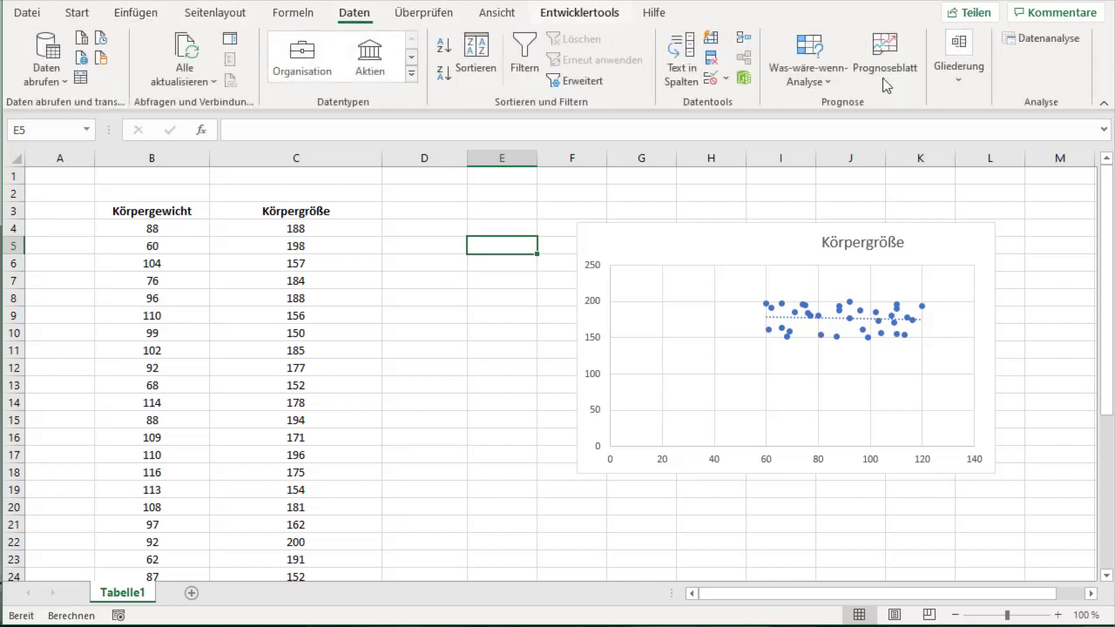
left_click(1071, 44)
mouse_move(529, 250)
left_mouse_down()
mouse_move(627, 259)
mouse_move(723, 199)
left_mouse_up()
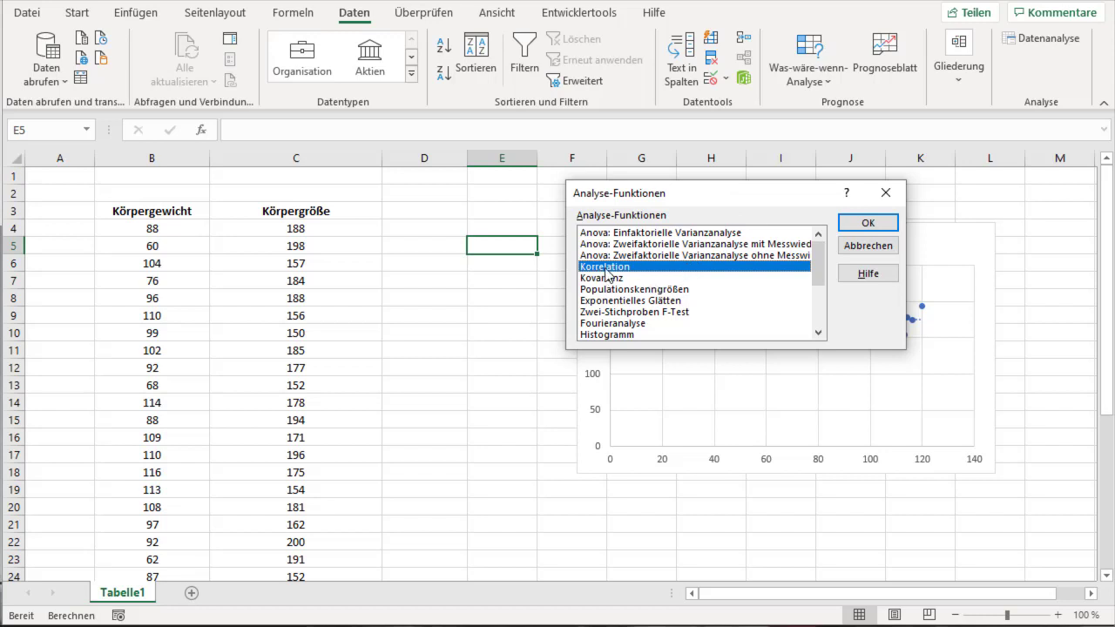
left_click(867, 223)
left_click_drag(672, 180, 657, 245)
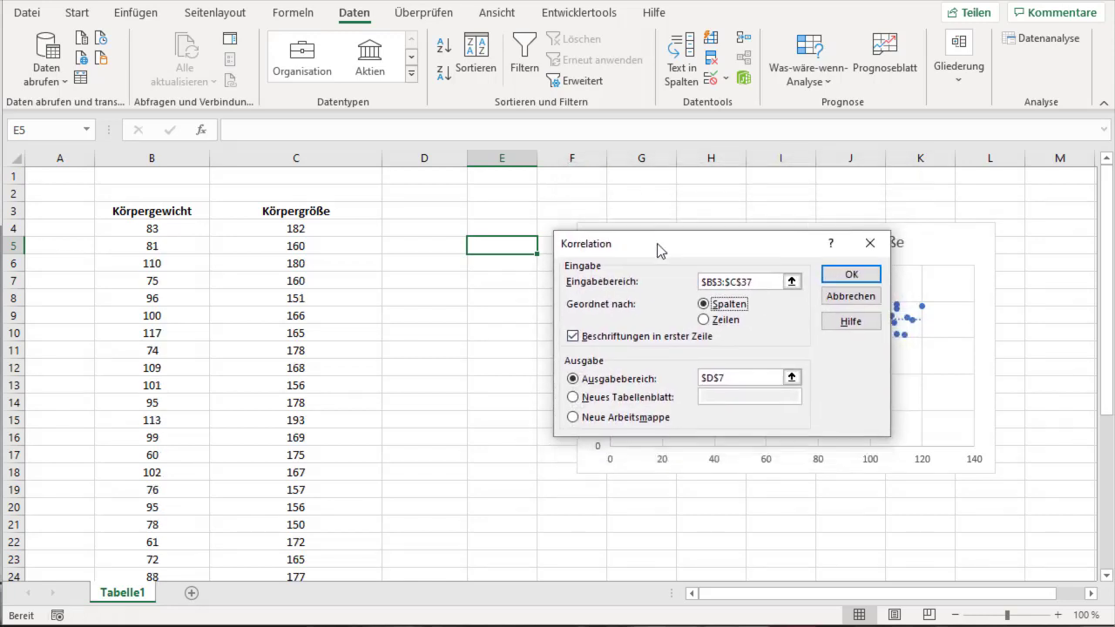
left_click(715, 281)
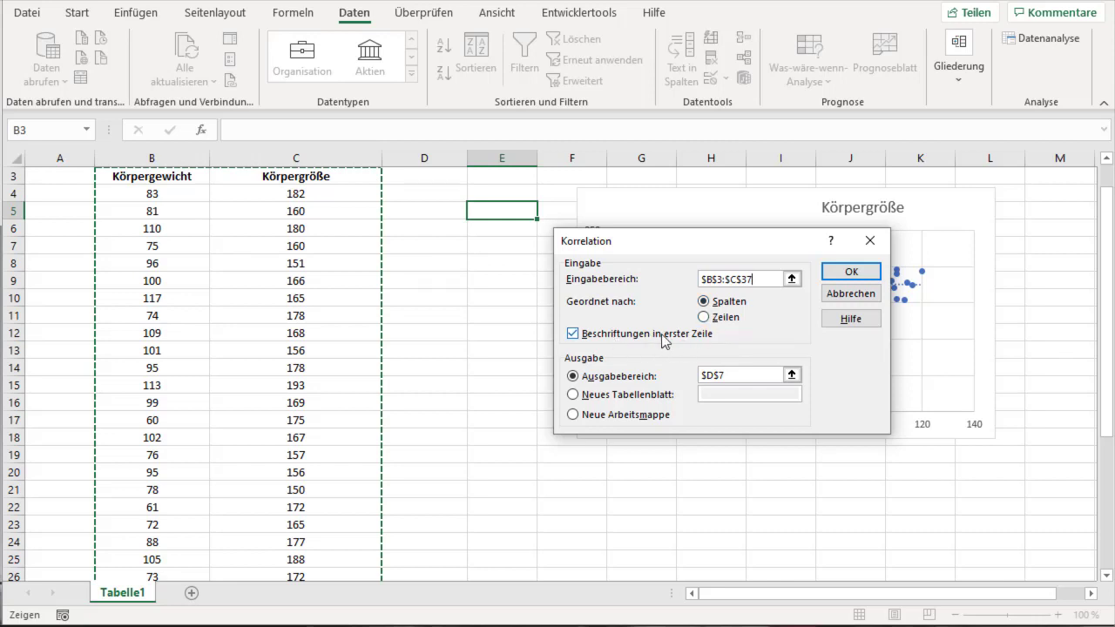
left_click(712, 375)
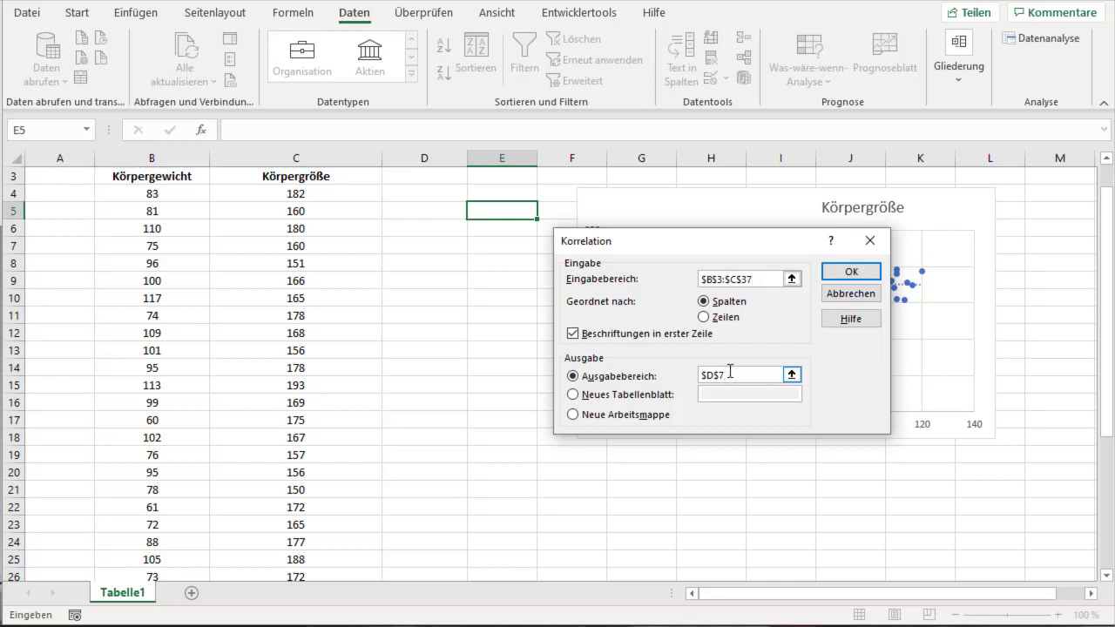
left_click(851, 273)
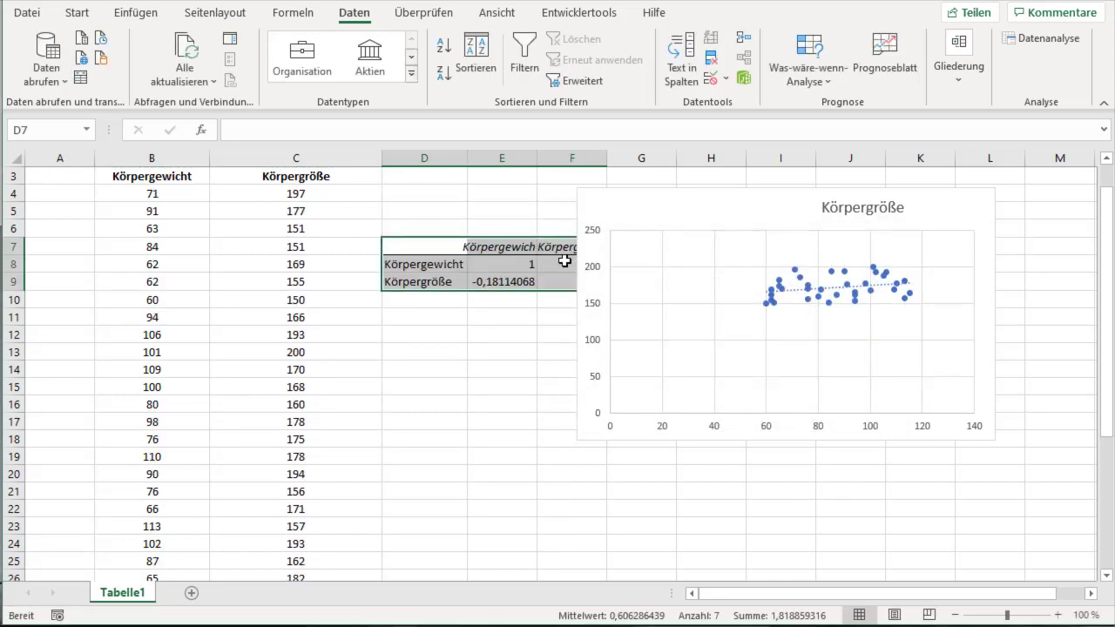
- Drag the Körpergröße scatter chart right so it no longer covers the D7:F9 table
left_click(686, 218)
left_click_drag(635, 206, 682, 209)
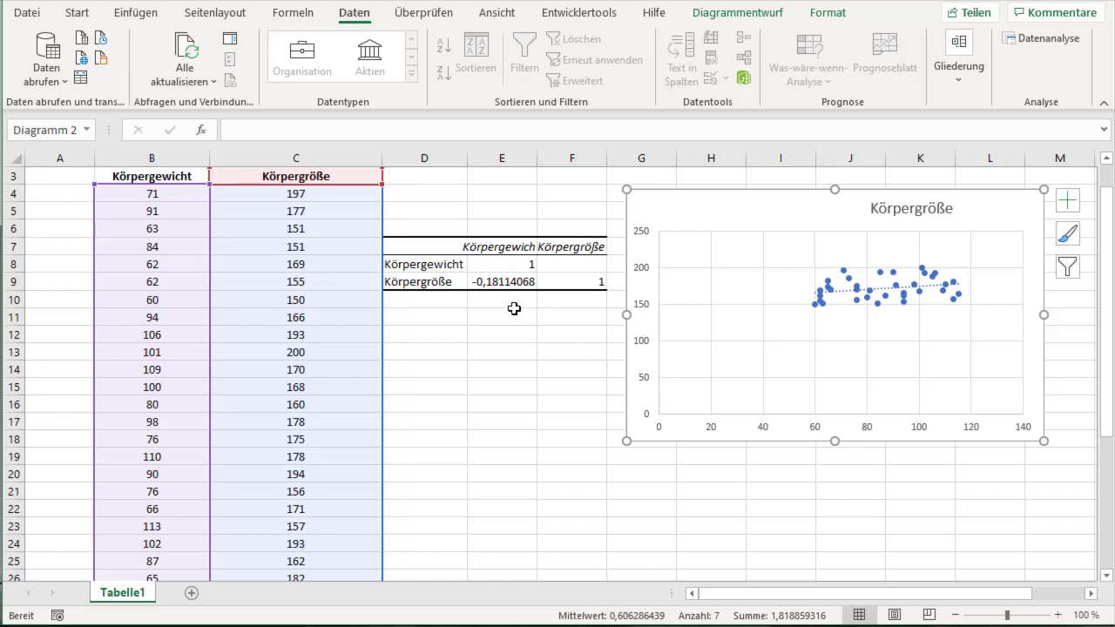
- Check the height formula in C7, then drag the chart left toward the correlation table
left_click(318, 246)
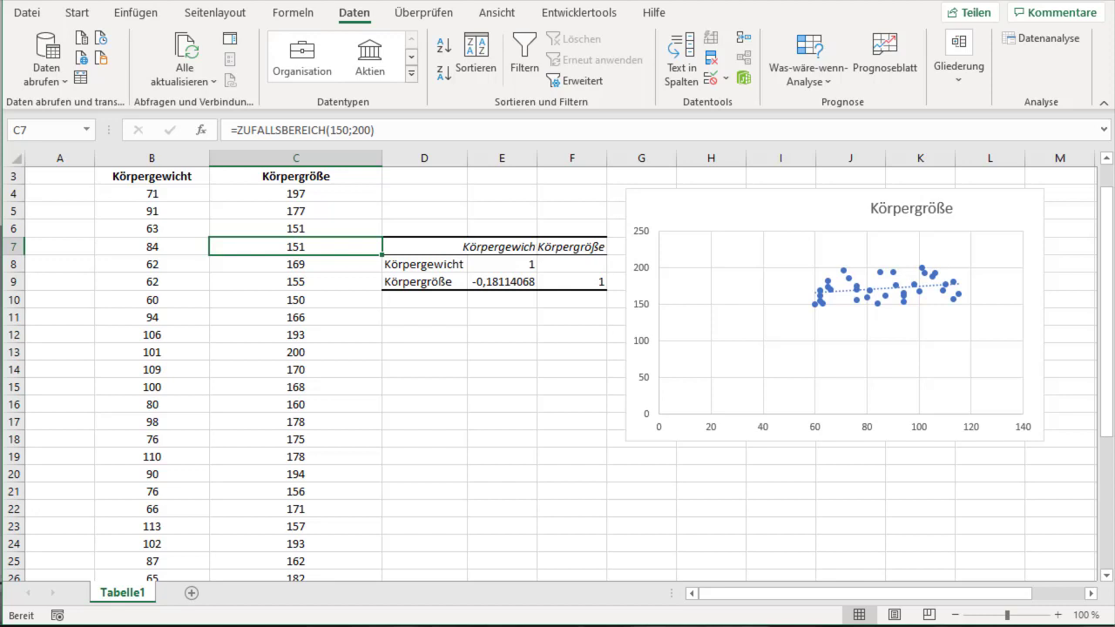
left_click(787, 205)
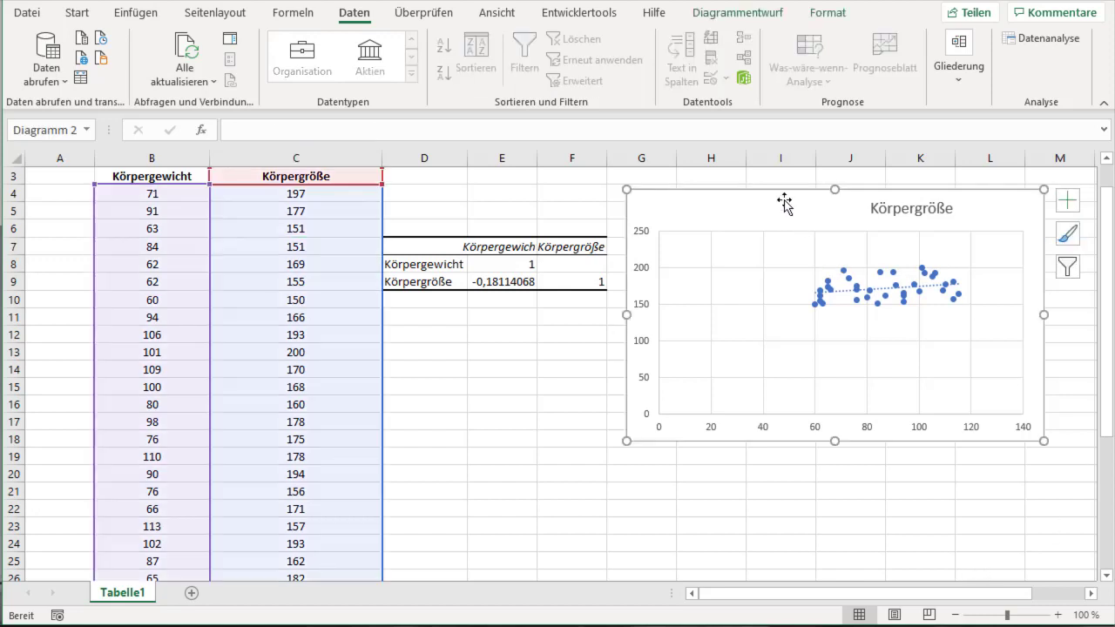
left_click_drag(780, 194, 696, 193)
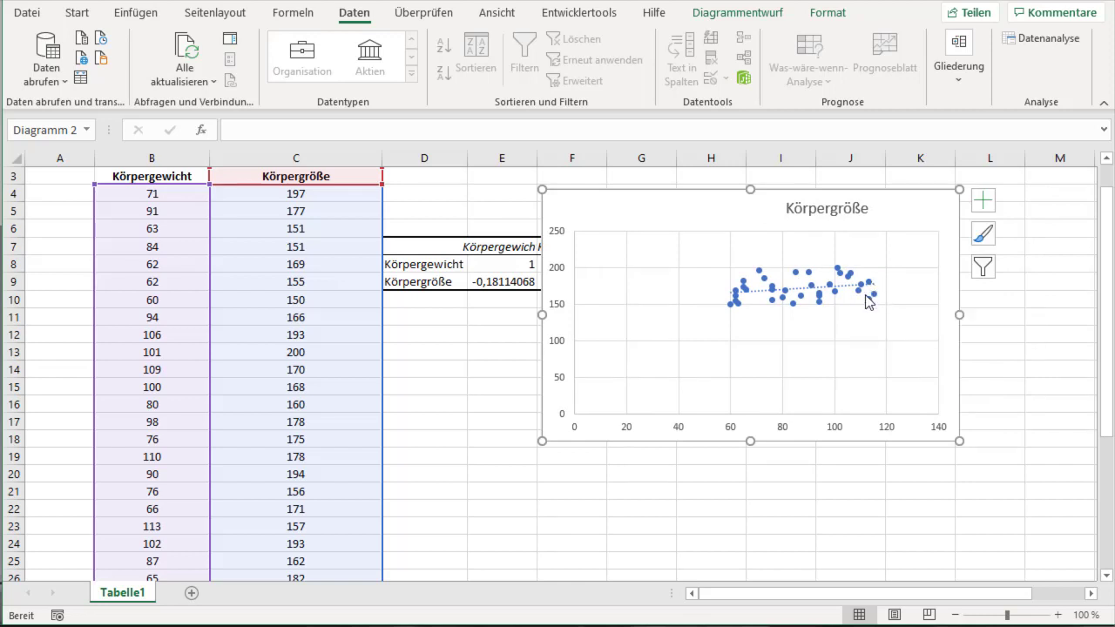
mouse_move(870, 300)
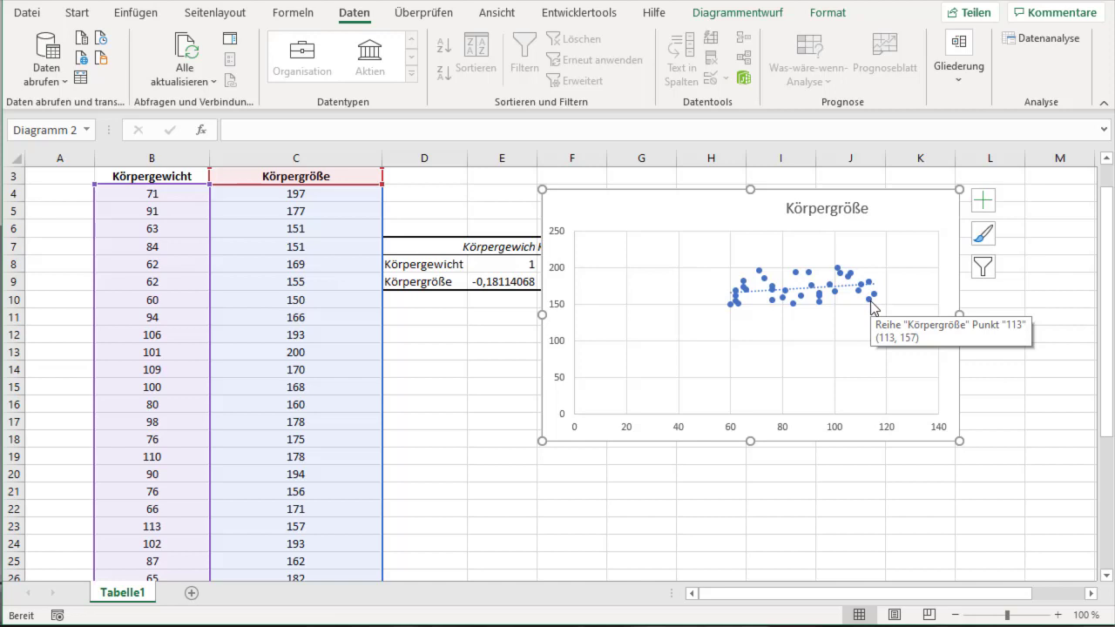